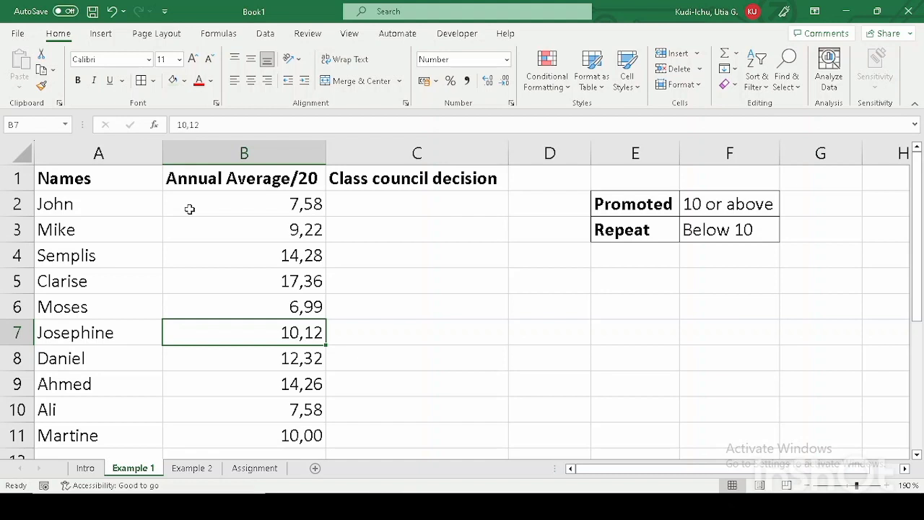
{"action": "left_click_drag", "start_coordinate": [88, 212], "coordinate": [81, 433]}
{"action": "left_click_drag", "start_coordinate": [243, 202], "coordinate": [252, 436]}
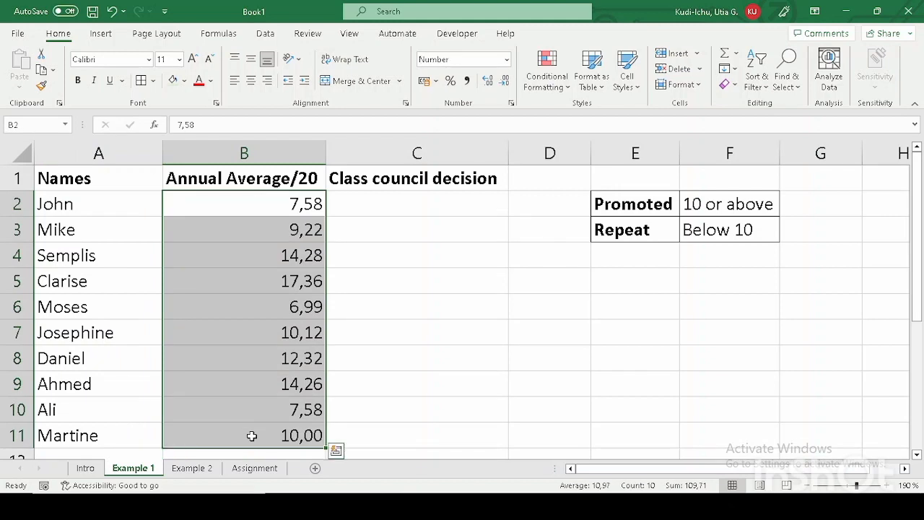
{"action": "left_click", "coordinate": [416, 212]}
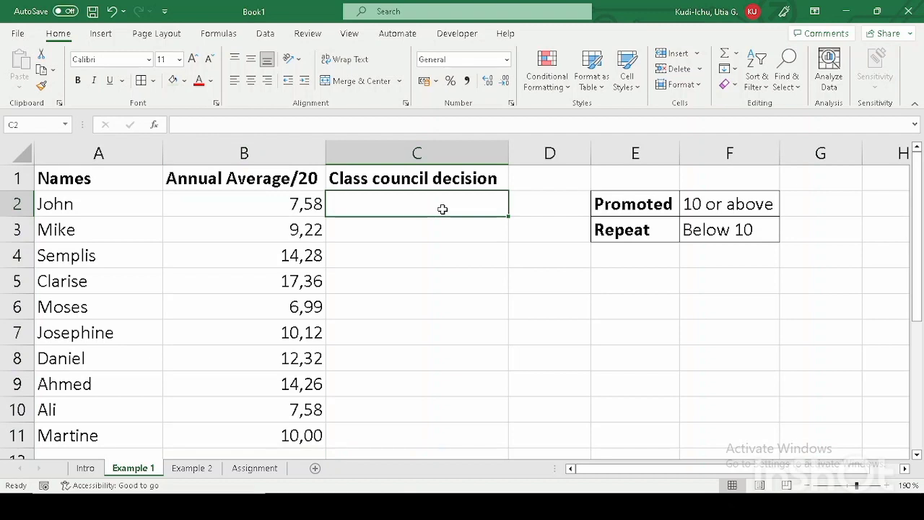
{"action": "left_click_drag", "start_coordinate": [632, 201], "coordinate": [733, 226]}
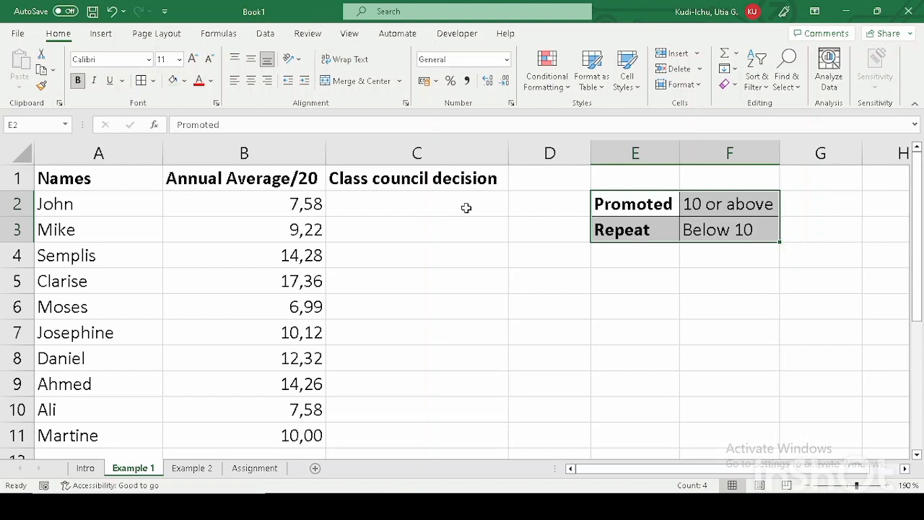
Enter an IF formula in C2 that returns "Promoted" when B2>=10 and "Repeat" otherwise
{"action": "left_click", "coordinate": [467, 208]}
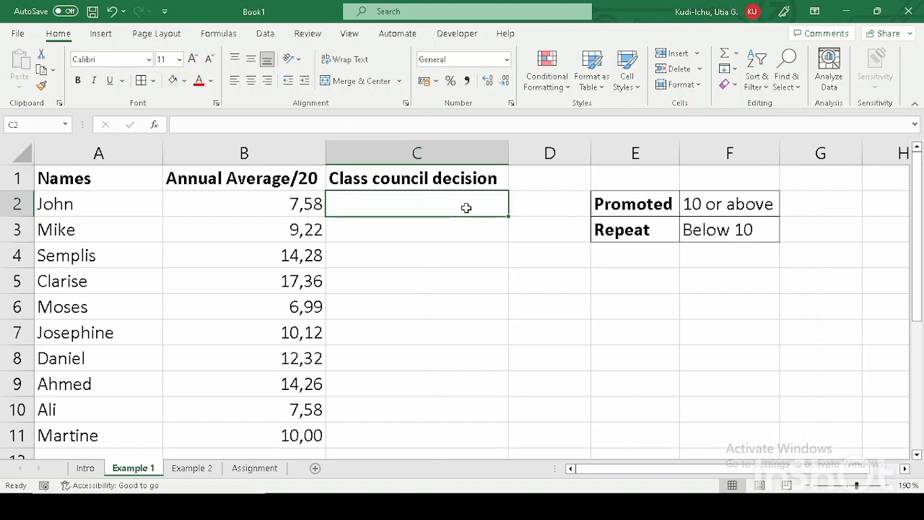
{"action": "type", "text": "="}
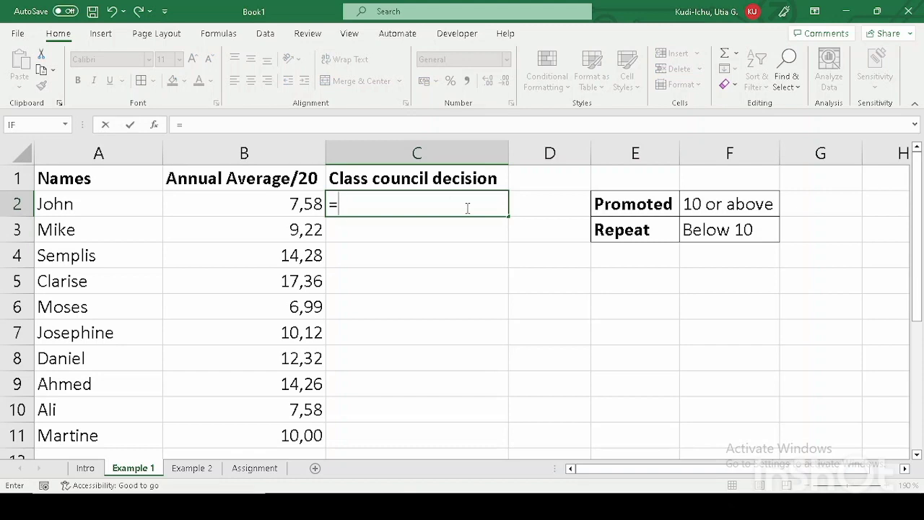
{"action": "type", "text": "if"}
{"action": "key", "text": "Tab"}
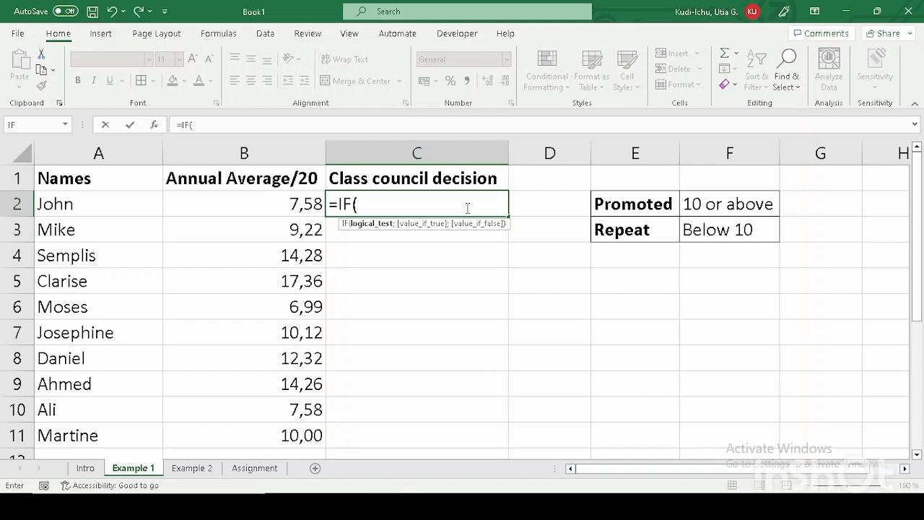
{"action": "left_click", "coordinate": [265, 204]}
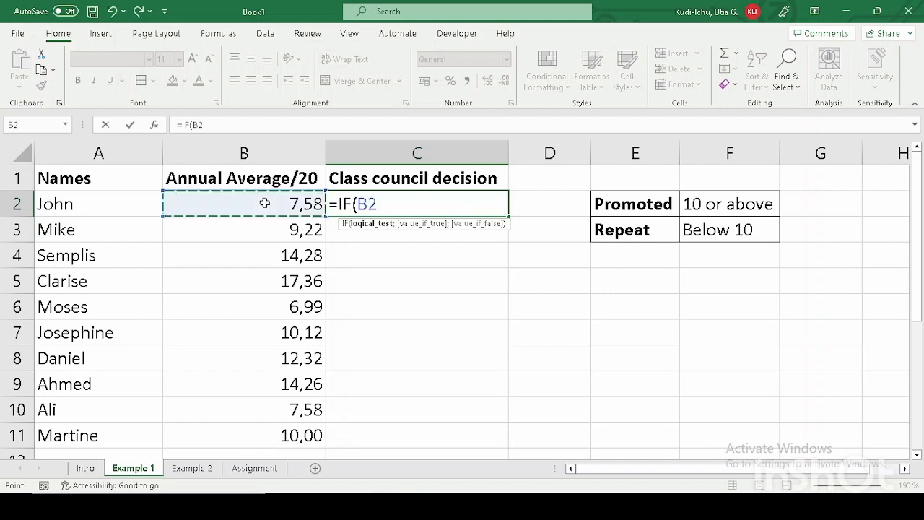
{"action": "type", "text": ">=10"}
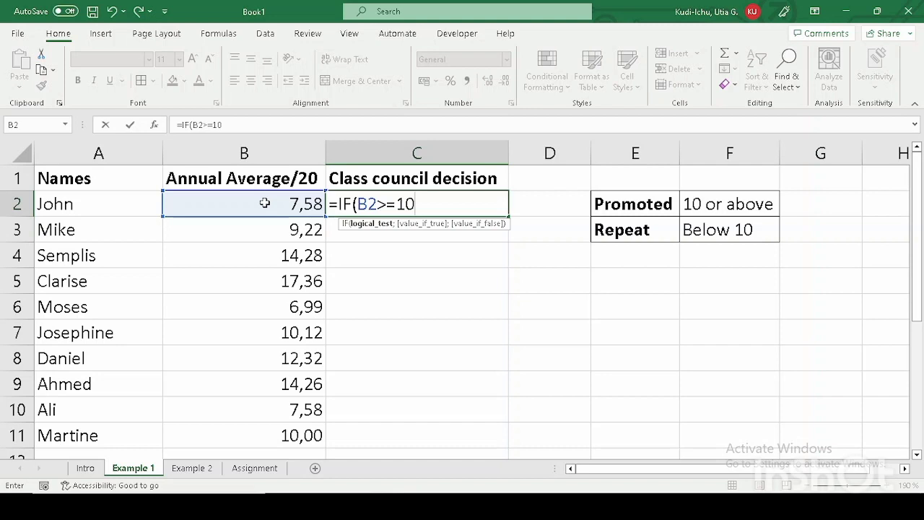
{"action": "type", "text": ";"}
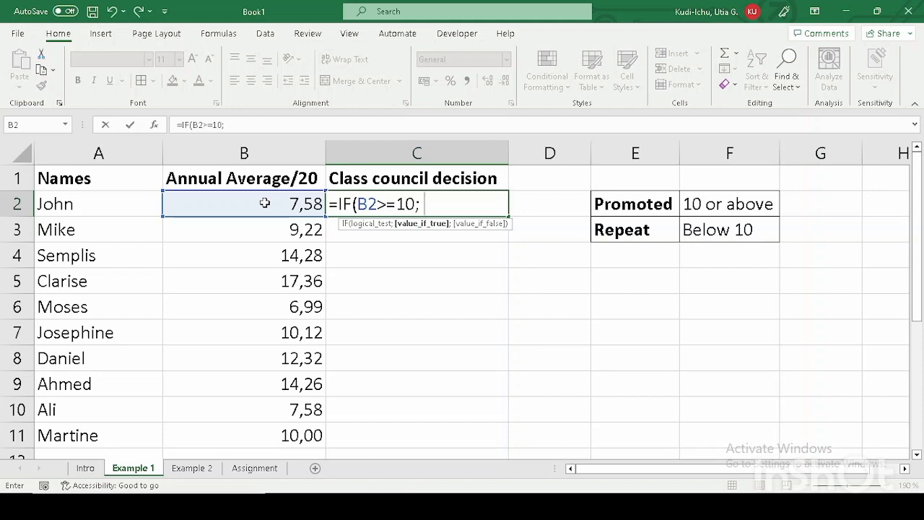
{"action": "type", "text": "\"Promot"}
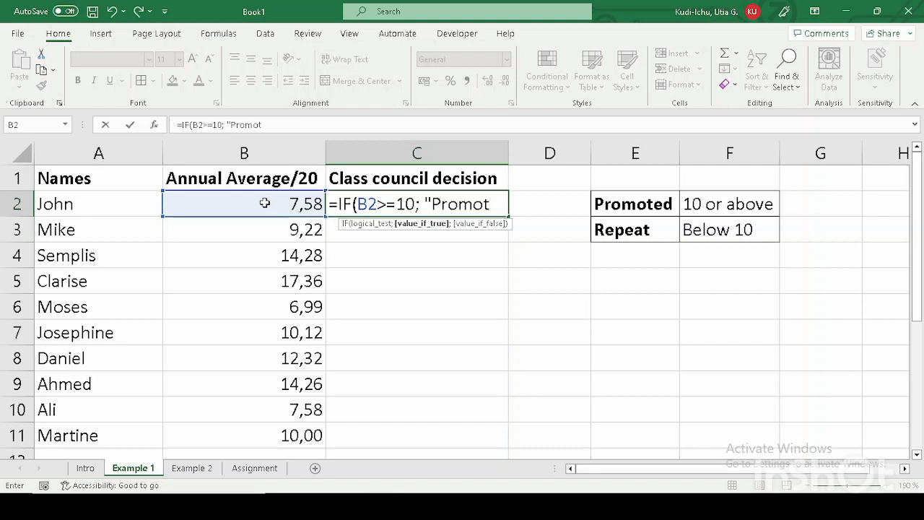
{"action": "type", "text": "ed\";"}
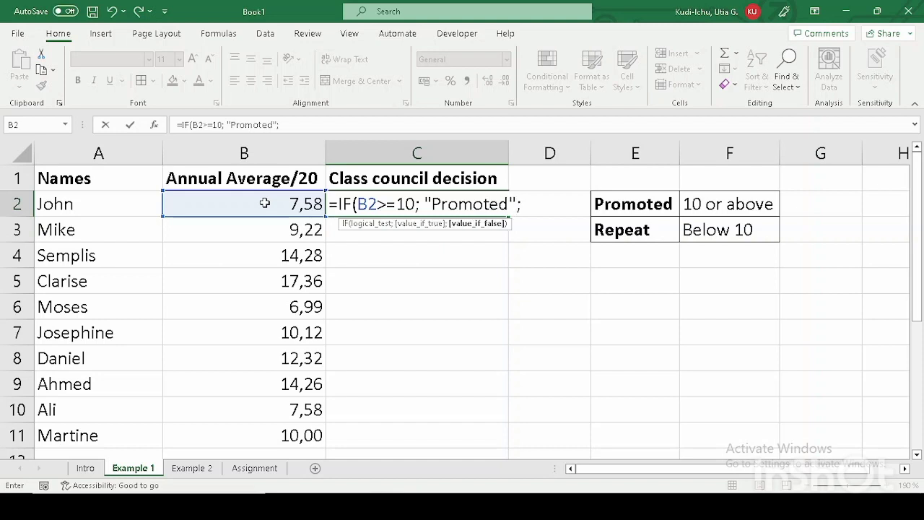
{"action": "type", "text": " \"Repeat\""}
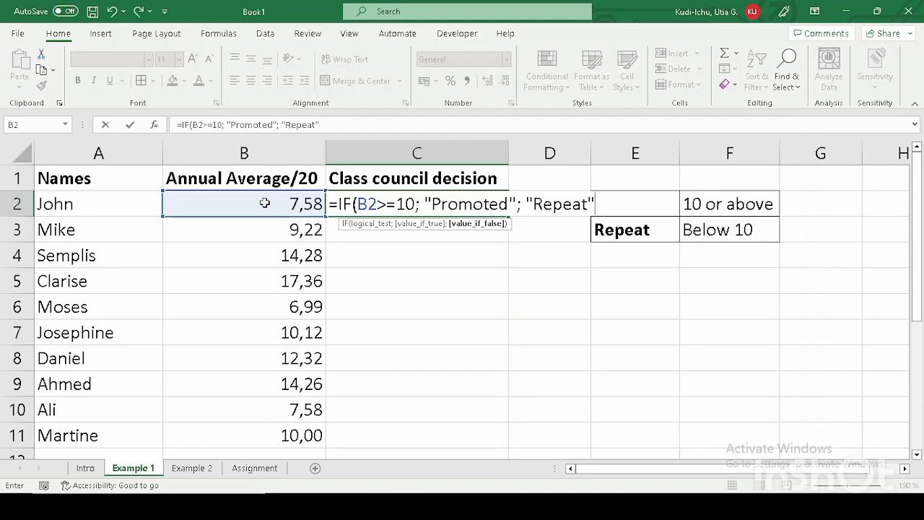
{"action": "type", "text": ")"}
{"action": "key", "text": "Return"}
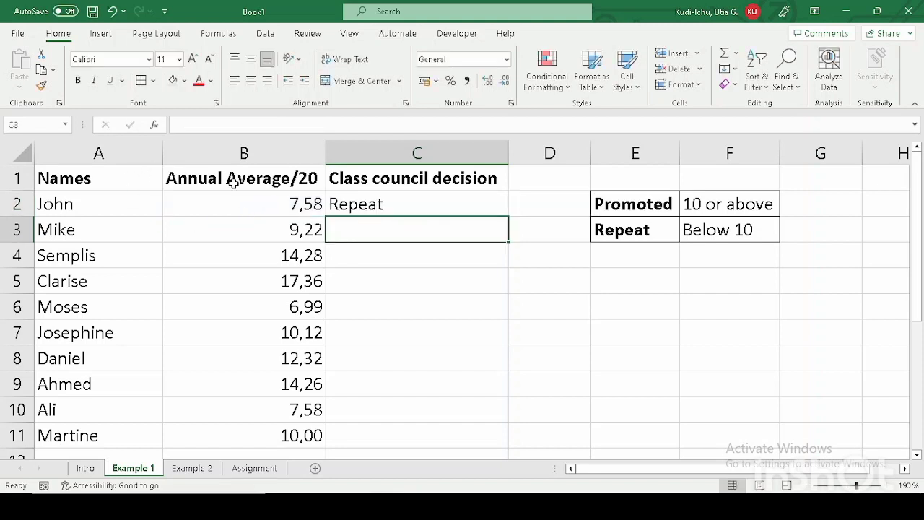
Copy the C2 class council decision formula down through C11
{"action": "left_click", "coordinate": [361, 203]}
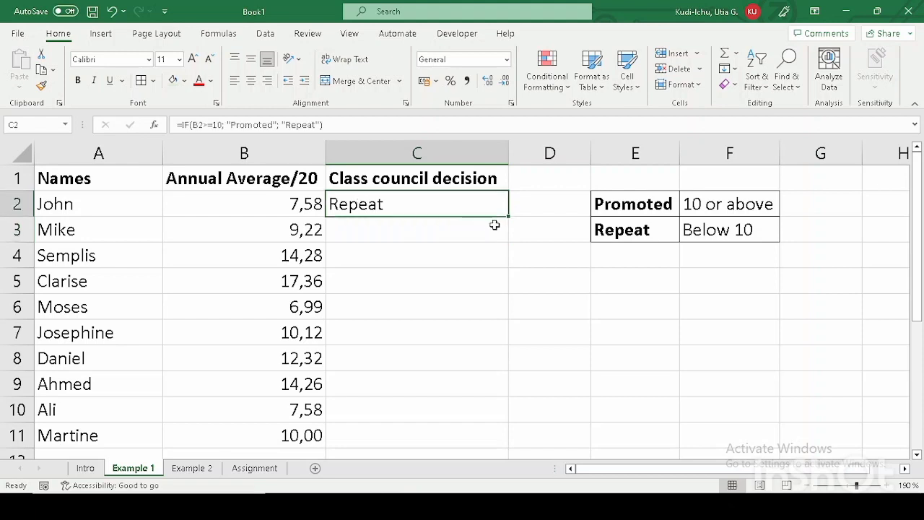
{"action": "left_click_drag", "start_coordinate": [508, 215], "coordinate": [491, 441]}
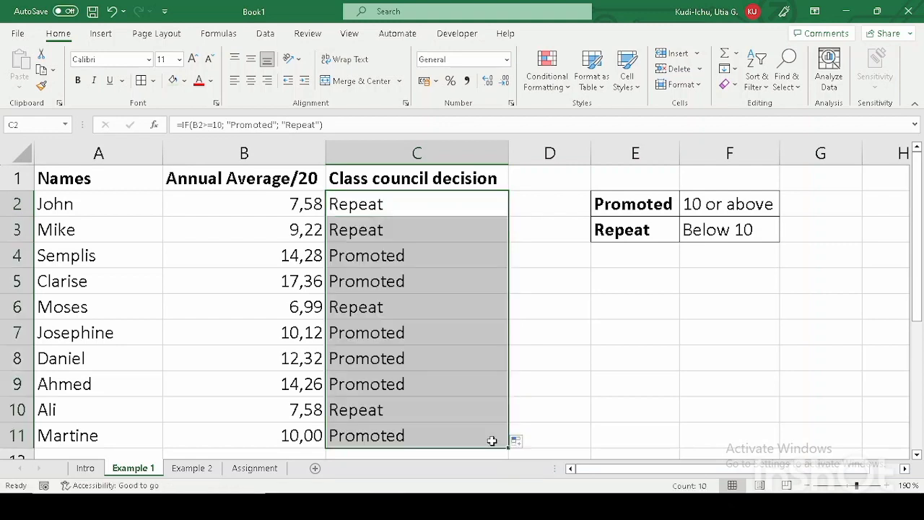
{"action": "left_click", "coordinate": [410, 307]}
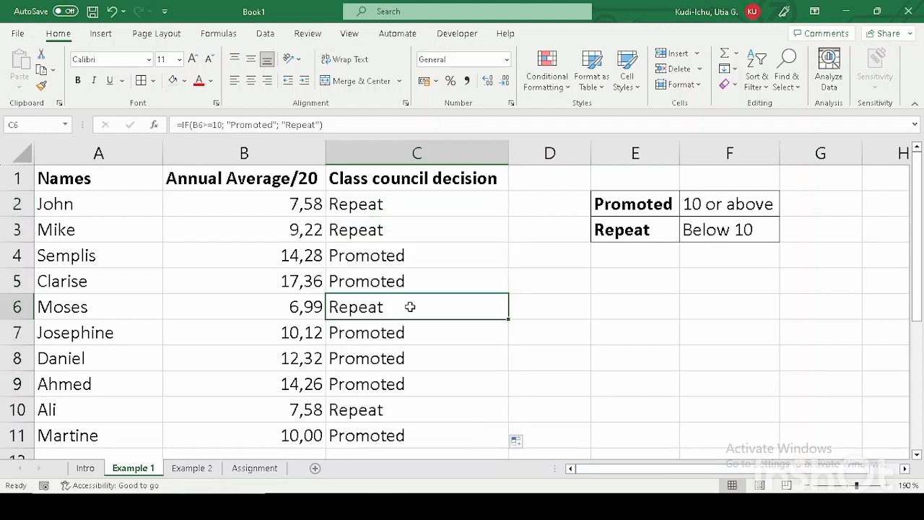
{"action": "left_click", "coordinate": [382, 253]}
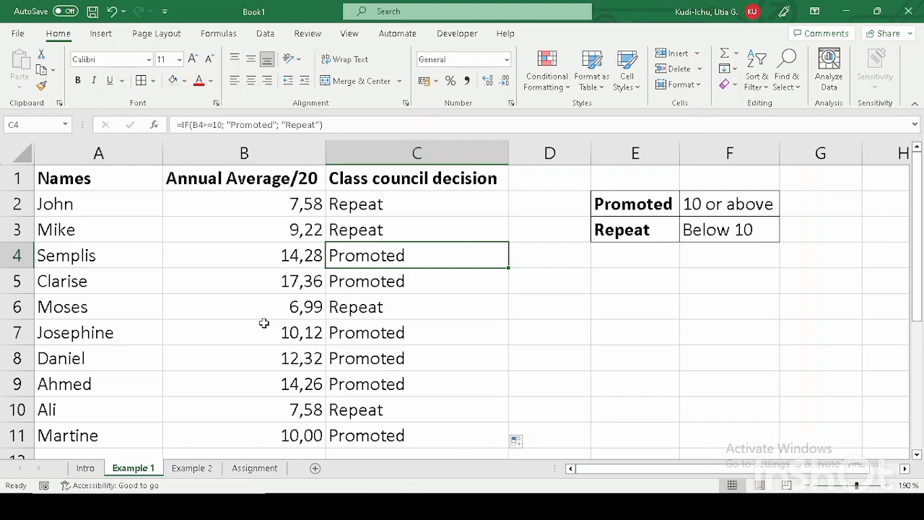
On the Example 2 sheet, start the grade formula in C2 with an IF that returns "A" when B2>=90
{"action": "left_click", "coordinate": [194, 468]}
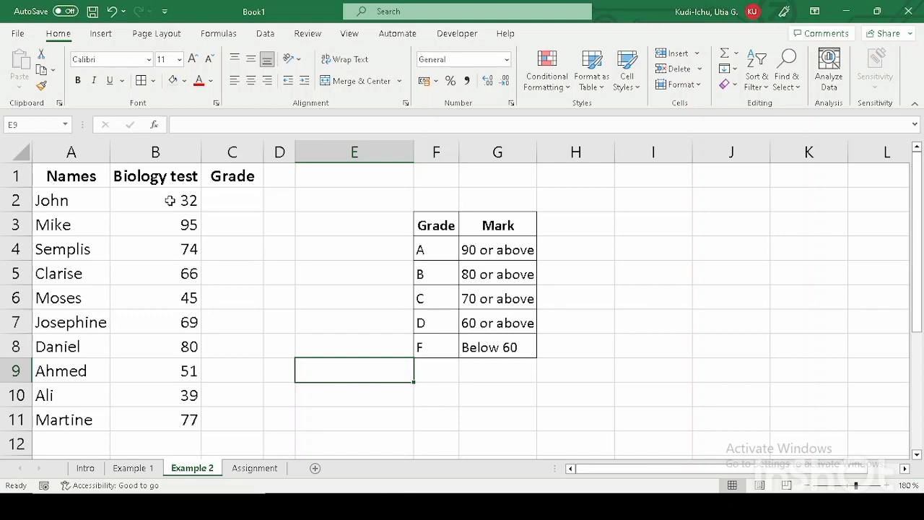
{"action": "left_click", "coordinate": [432, 225]}
{"action": "left_click_drag", "start_coordinate": [474, 226], "coordinate": [503, 336]}
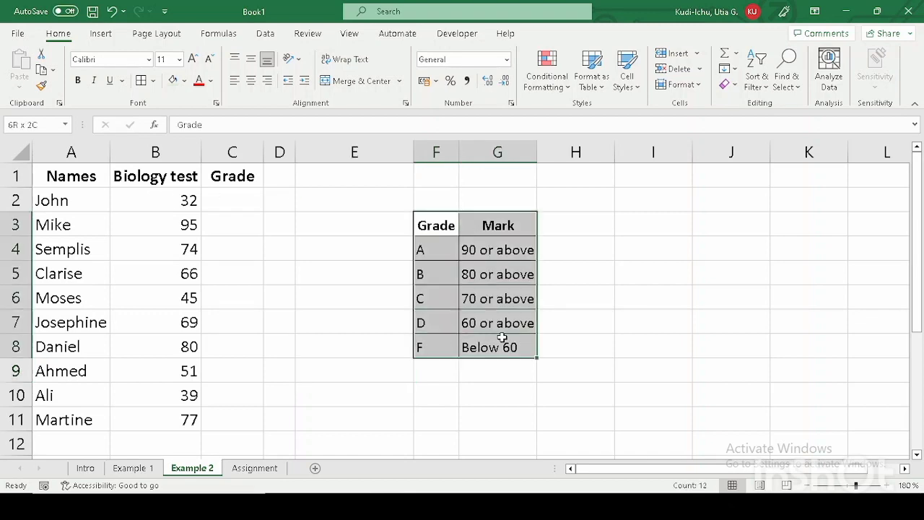
{"action": "left_click", "coordinate": [221, 201]}
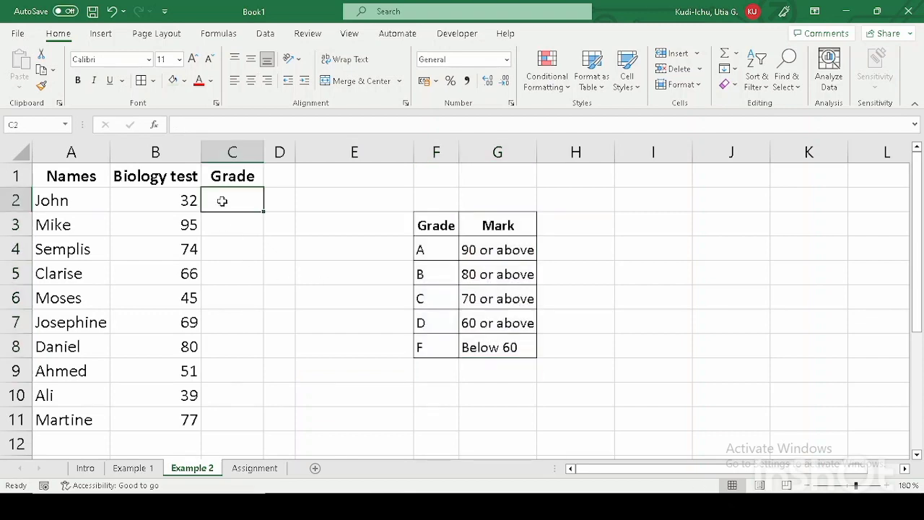
{"action": "type", "text": "="}
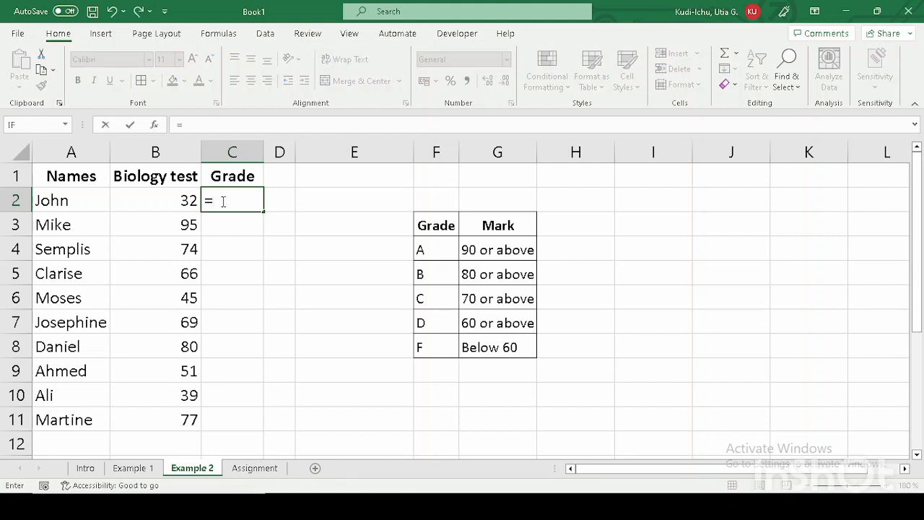
{"action": "type", "text": "IF("}
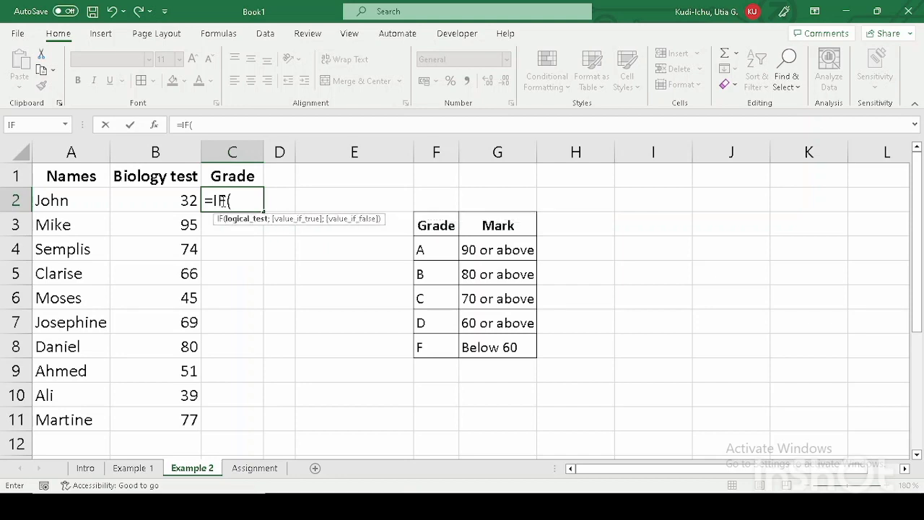
{"action": "left_click", "coordinate": [166, 200]}
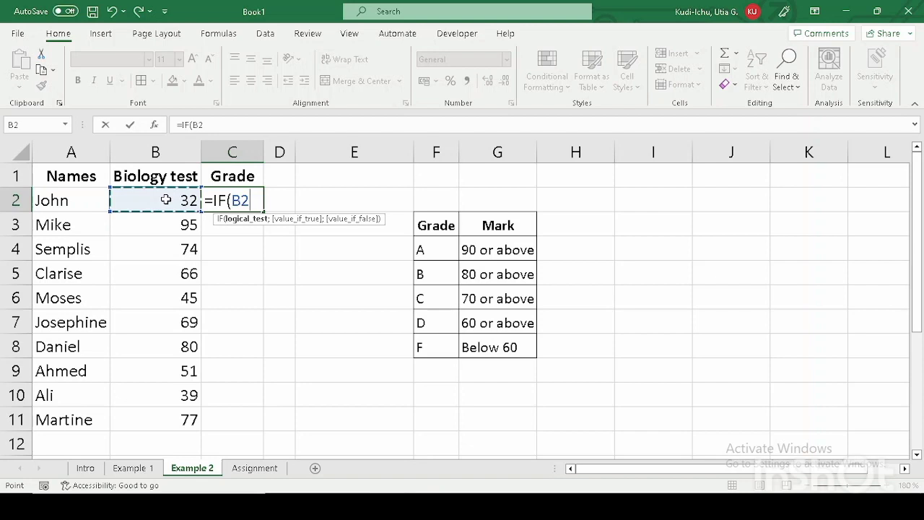
{"action": "type", "text": ">=90;"}
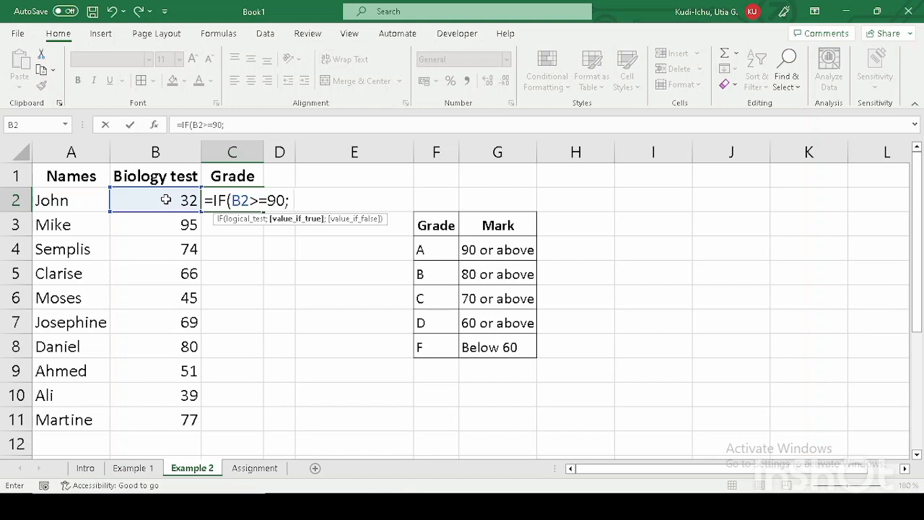
{"action": "type", "text": " \"A\";"}
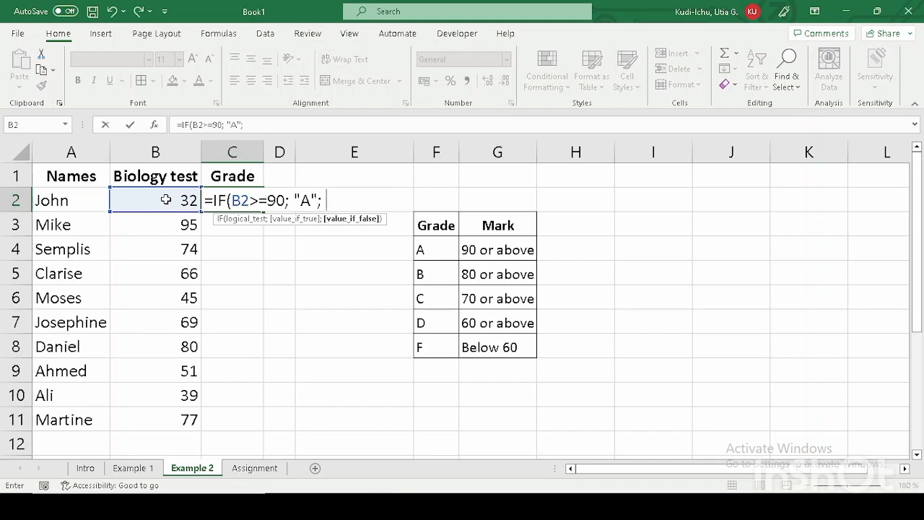
Nest a second IF in the C2 formula's false value that returns "B" when B2>=80
{"action": "type", "text": "if"}
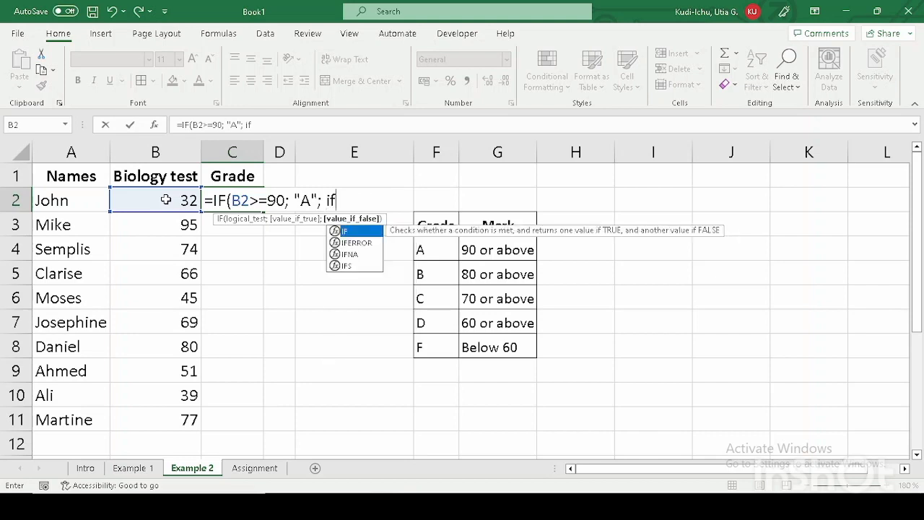
{"action": "key", "text": "Tab"}
{"action": "type", "text": "("}
{"action": "key", "text": "BackSpace"}
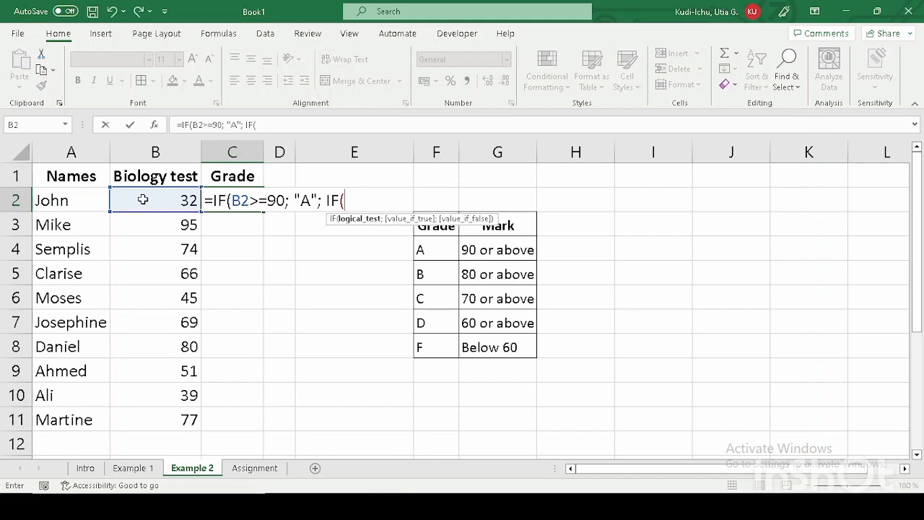
{"action": "left_click", "coordinate": [143, 200]}
{"action": "type", "text": ">="}
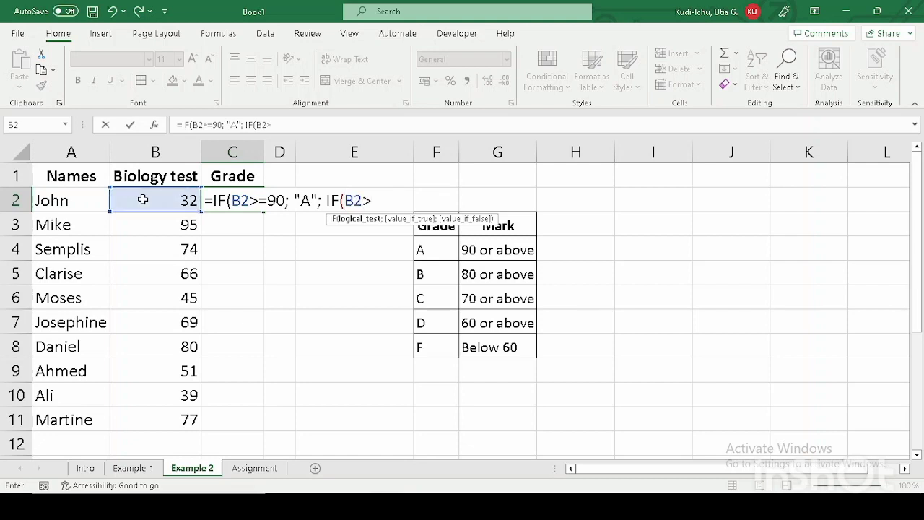
{"action": "type", "text": "80; \"B"}
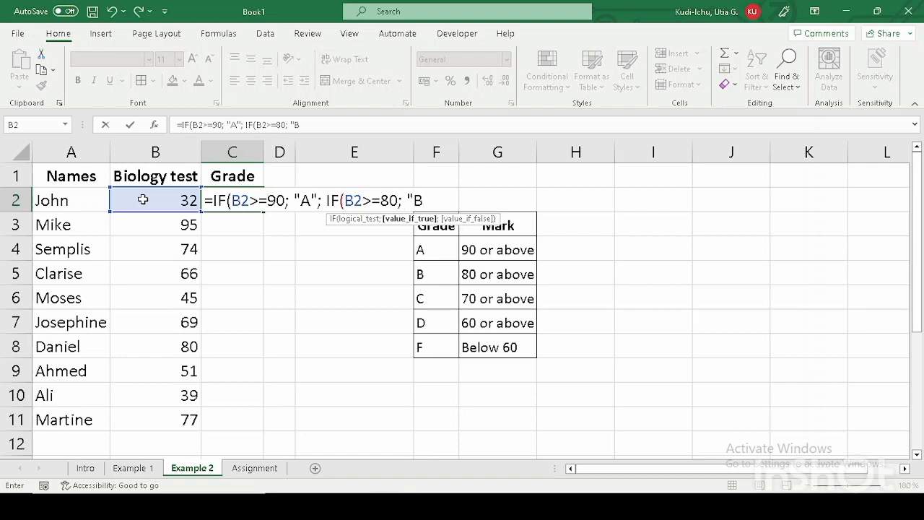
{"action": "type", "text": "\";"}
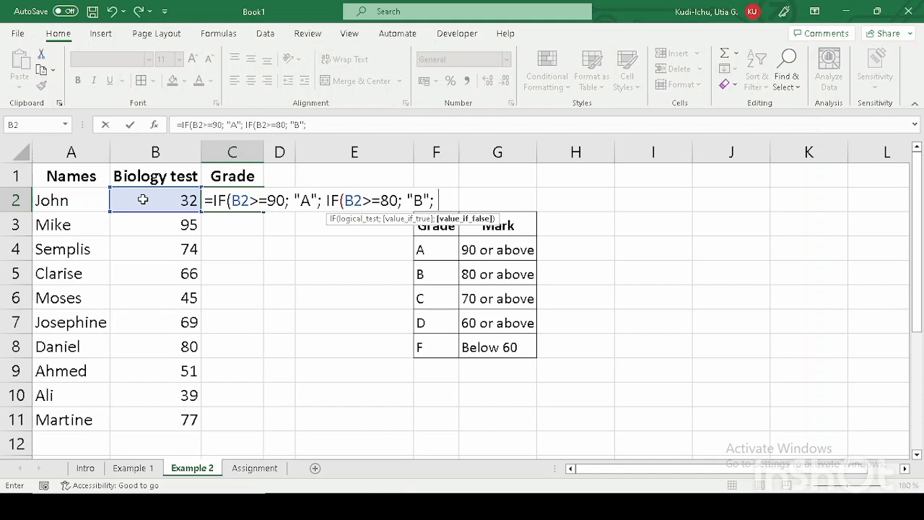
Nest a third IF in the C2 formula that returns "C" when B2>=70
{"action": "type", "text": " if"}
{"action": "type", "text": "(("}
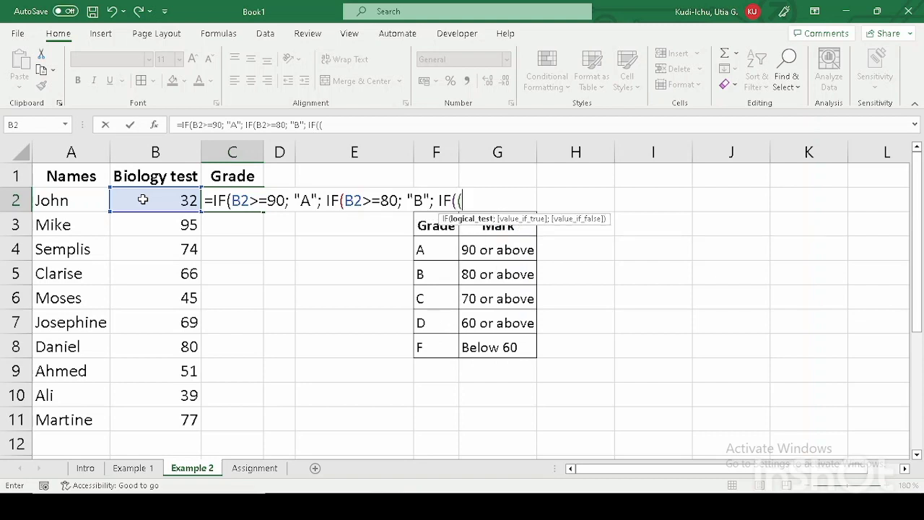
{"action": "key", "text": "BackSpace"}
{"action": "left_click", "coordinate": [143, 200]}
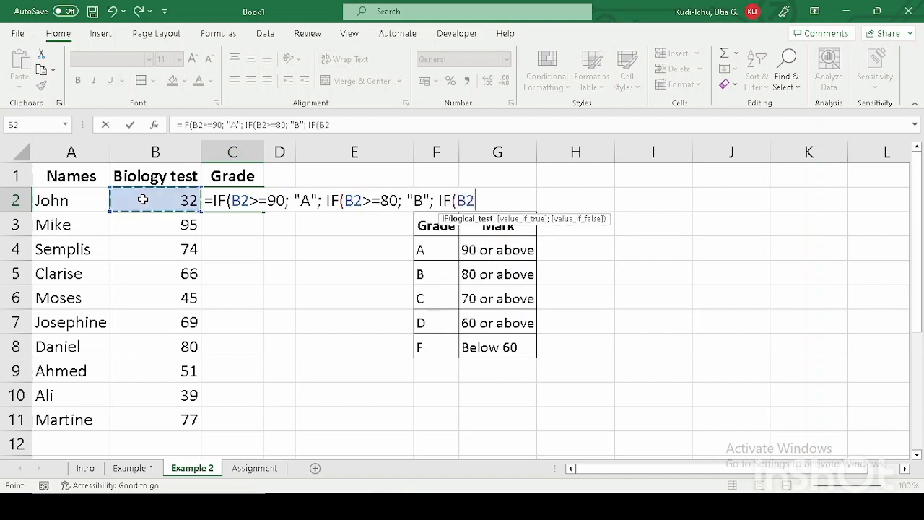
{"action": "type", "text": ">=70; \"C"}
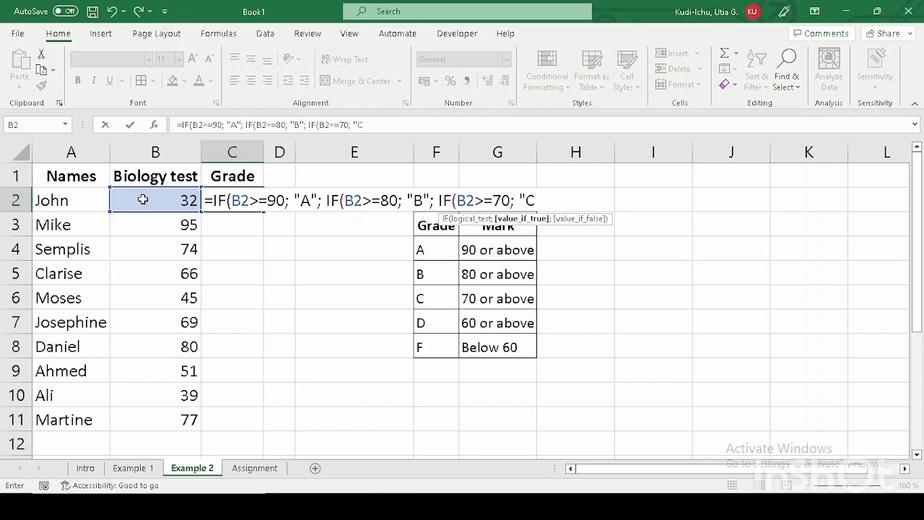
{"action": "type", "text": "\";"}
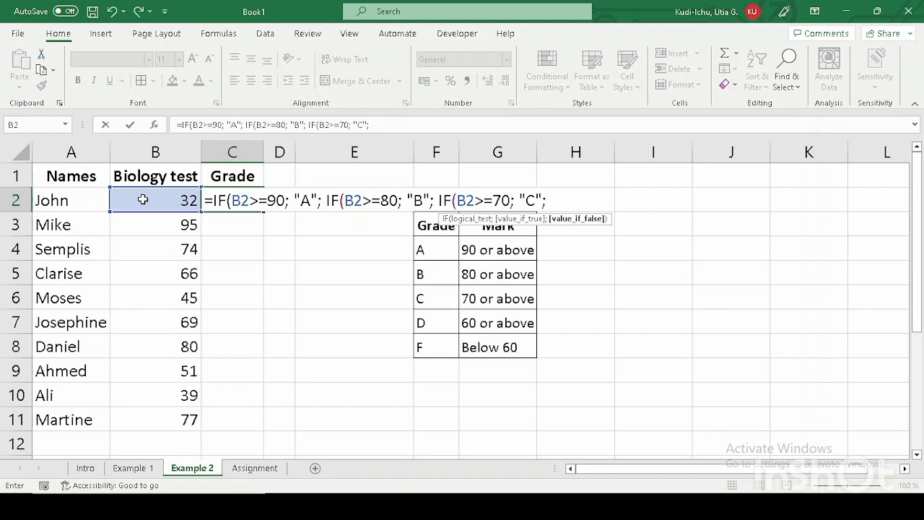
Nest a fourth IF in the C2 grade formula that returns "D" when B2>=60
{"action": "type", "text": " if"}
{"action": "key", "text": "Tab"}
{"action": "left_click", "coordinate": [143, 200]}
{"action": "type", "text": ">="}
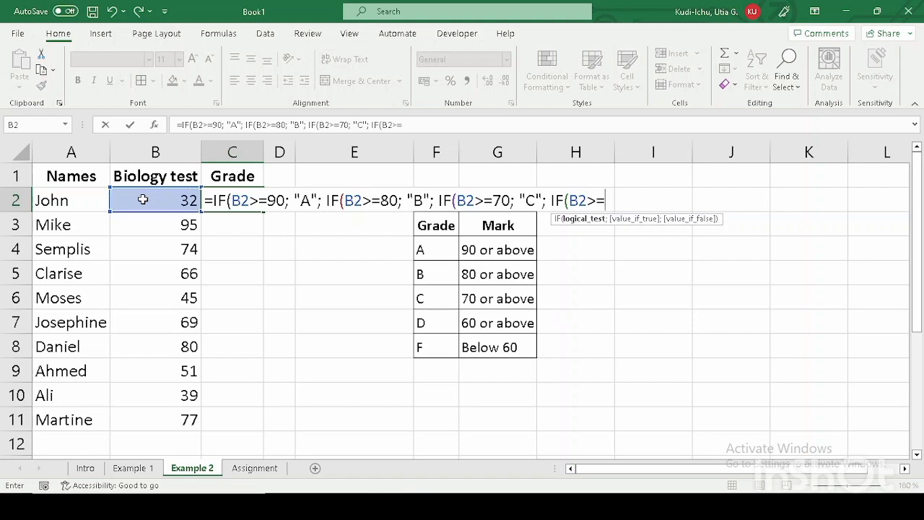
{"action": "type", "text": "60;"}
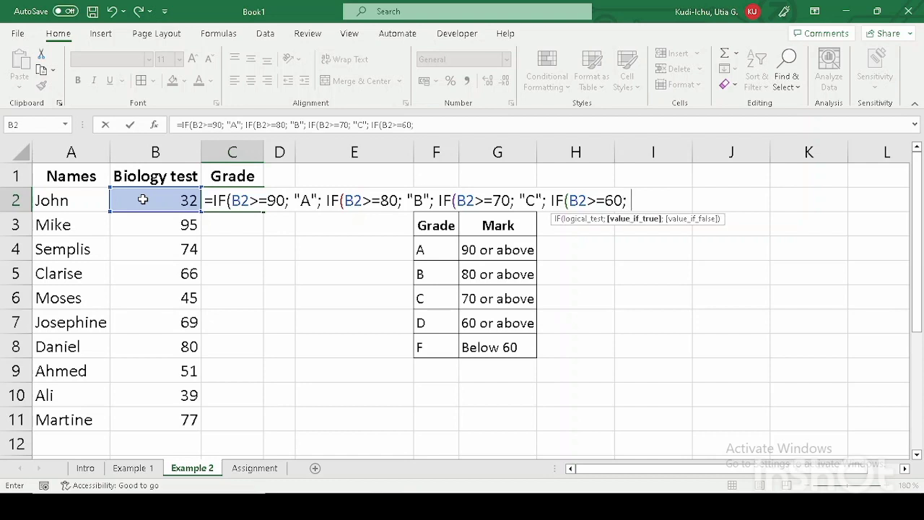
{"action": "type", "text": " \"D\"; "}
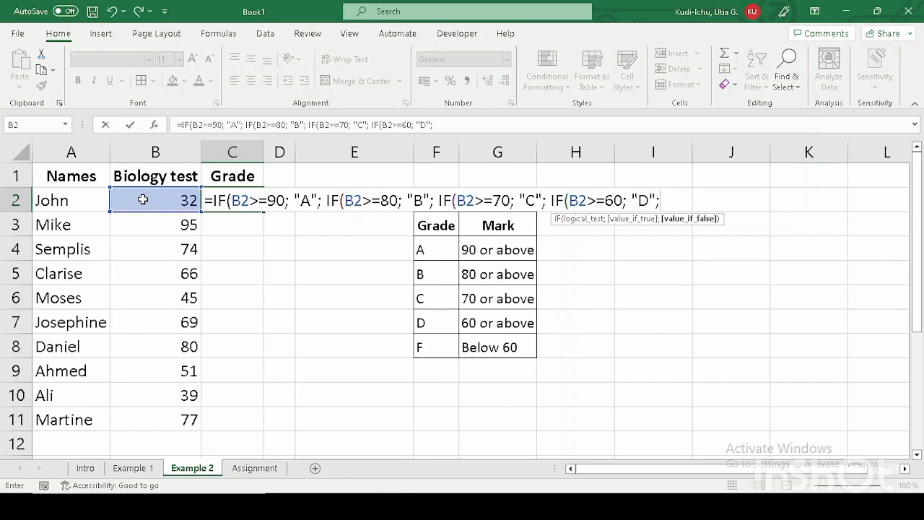
Nest a fifth IF in the C2 formula that returns "F" when B2<60, close all five IFs and enter the formula
{"action": "type", "text": "if"}
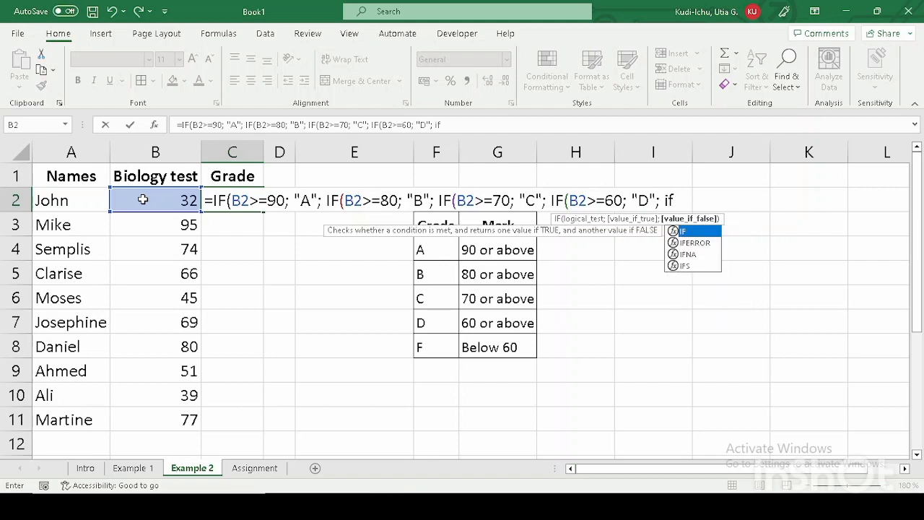
{"action": "key", "text": "Tab"}
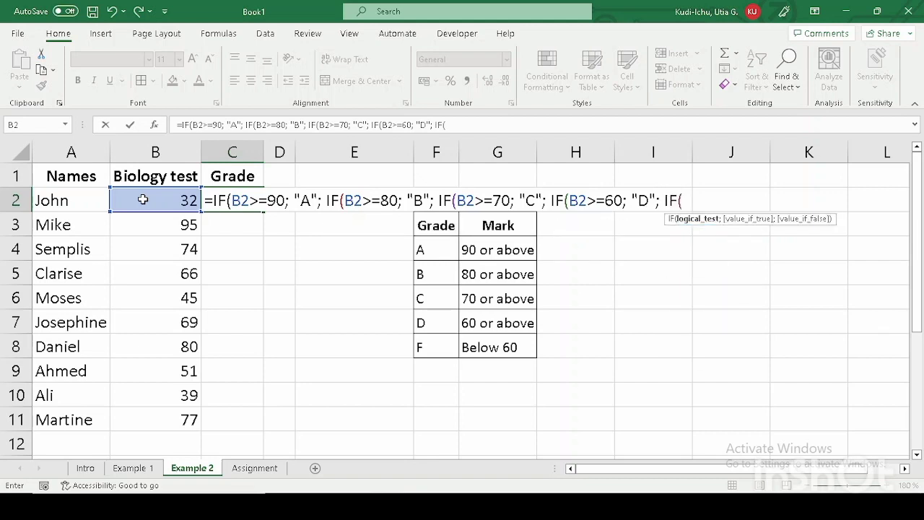
{"action": "type", "text": "B2"}
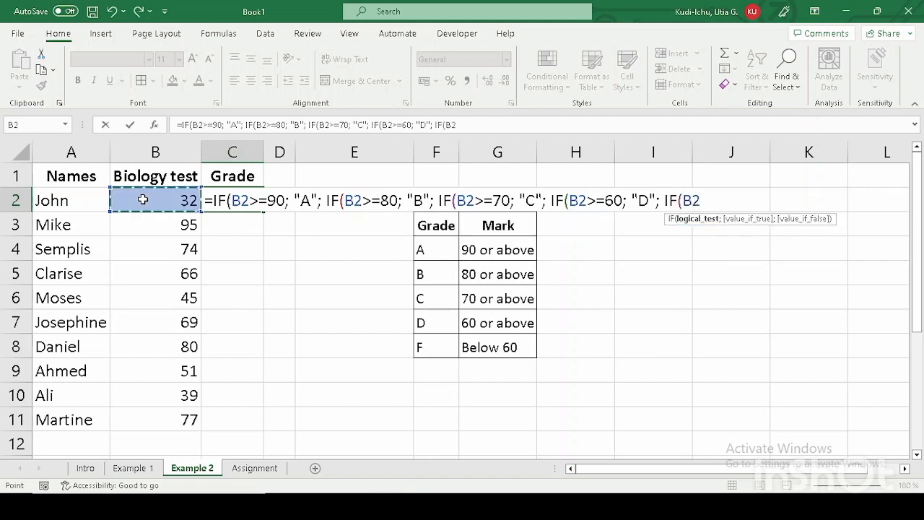
{"action": "type", "text": "<"}
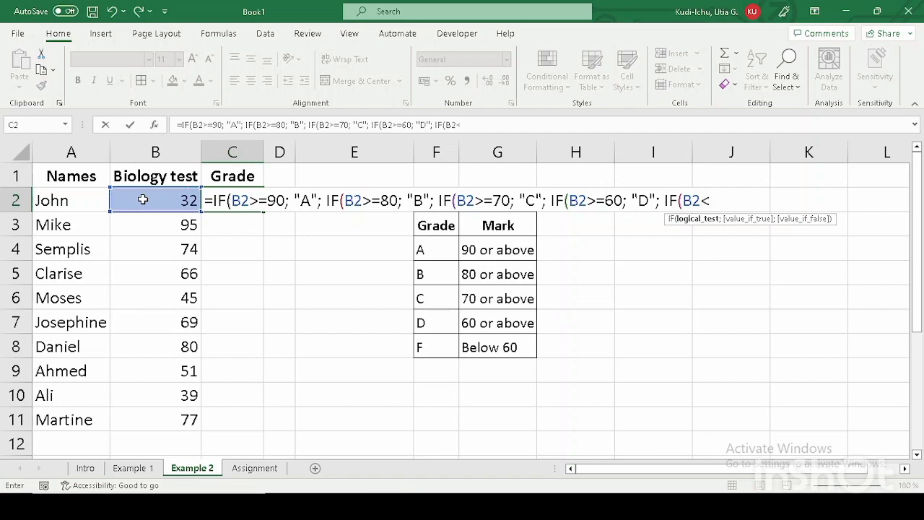
{"action": "type", "text": "60;"}
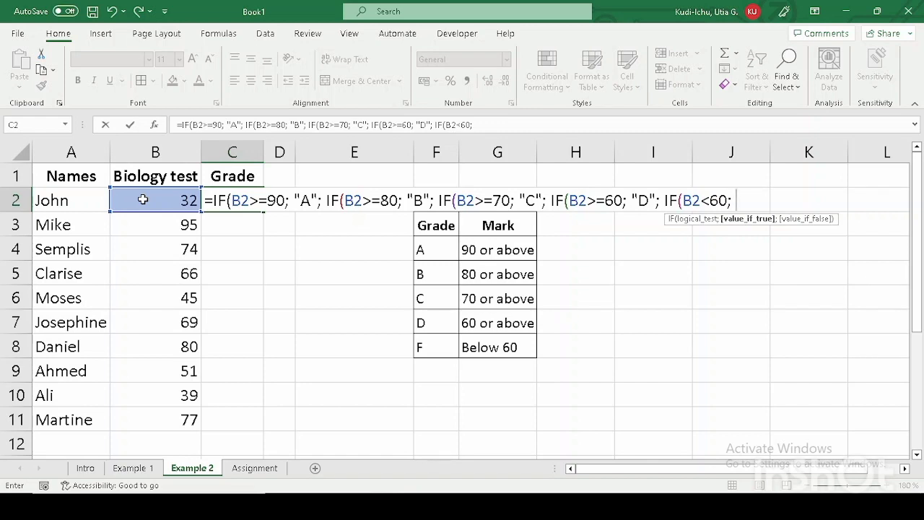
{"action": "type", "text": "F"}
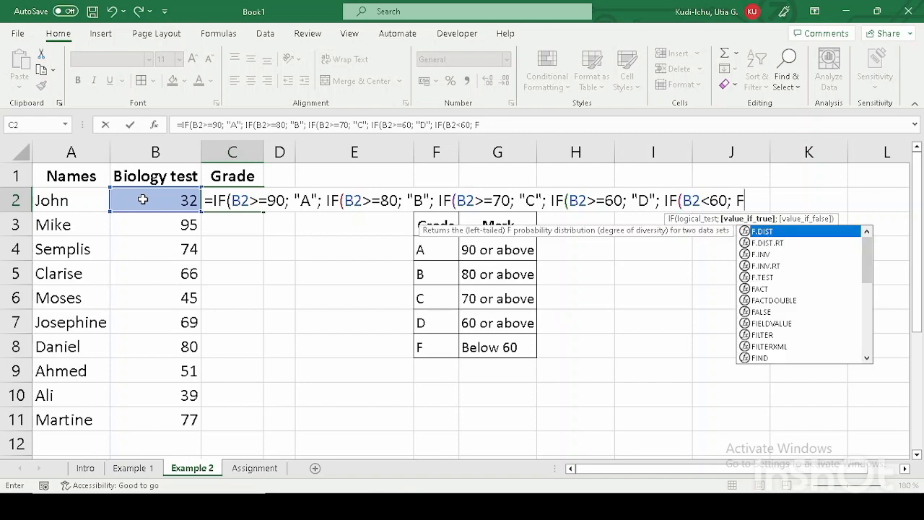
{"action": "key", "text": "BackSpace"}
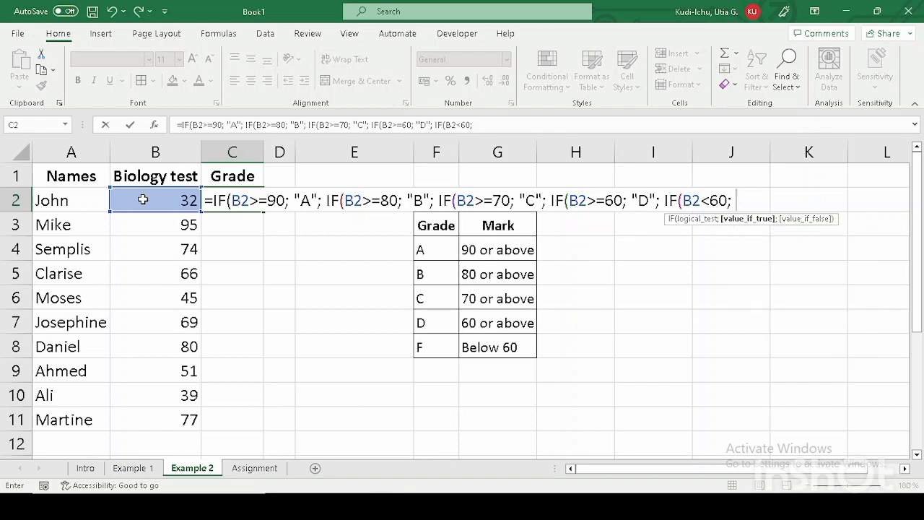
{"action": "type", "text": "\"F\")"}
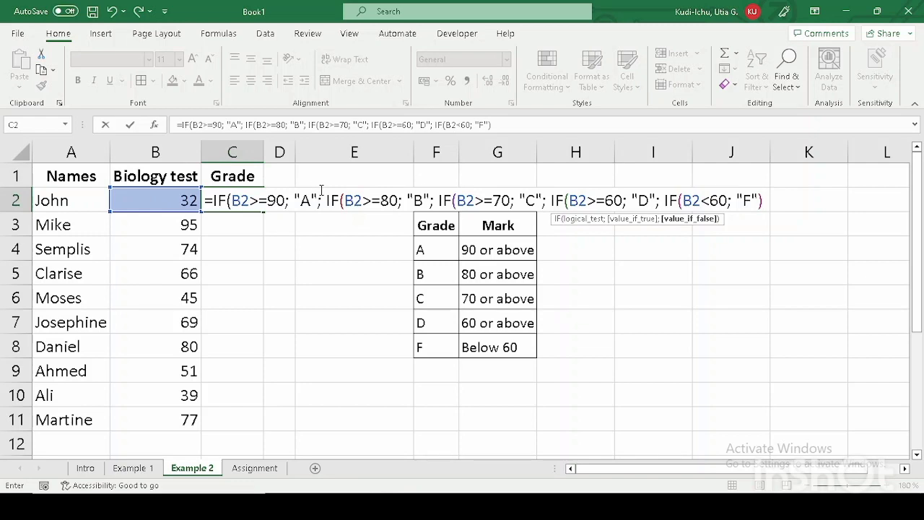
{"action": "type", "text": ")))"}
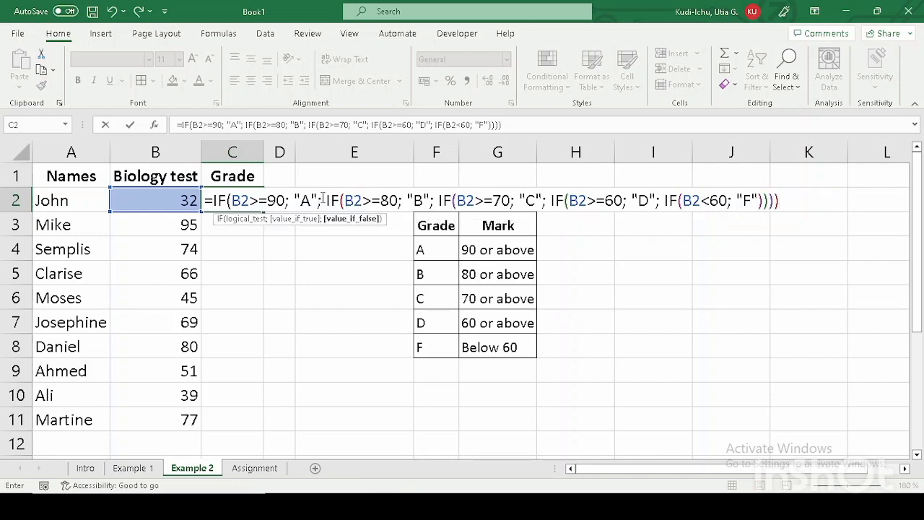
{"action": "type", "text": ")"}
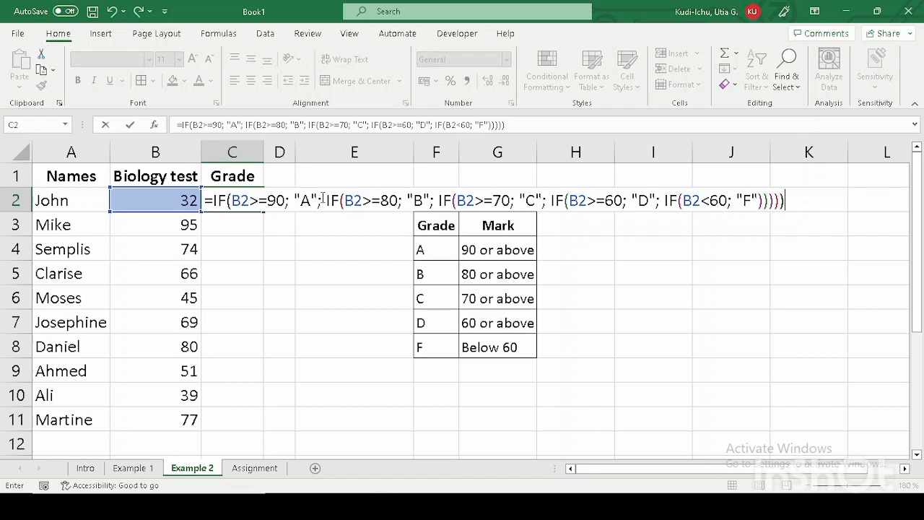
{"action": "key", "text": "Return"}
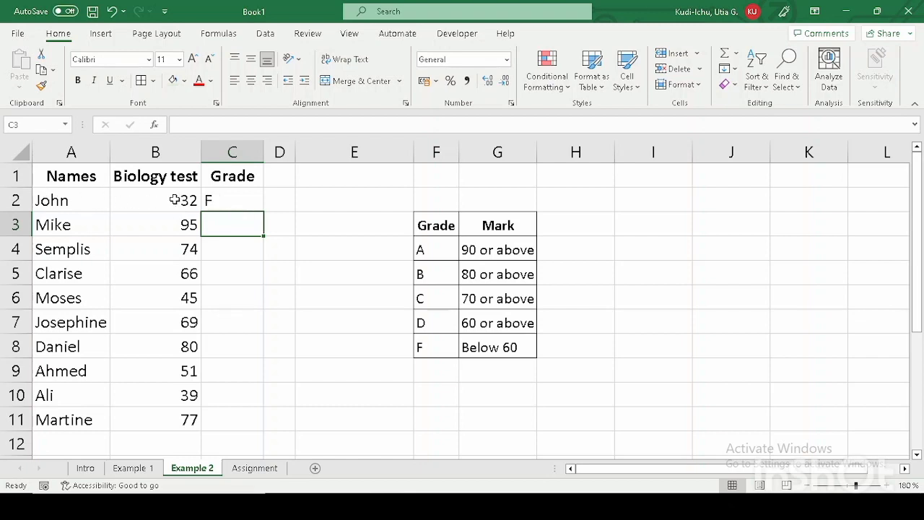
Copy the C2 grade formula down through C11
{"action": "left_click", "coordinate": [243, 199]}
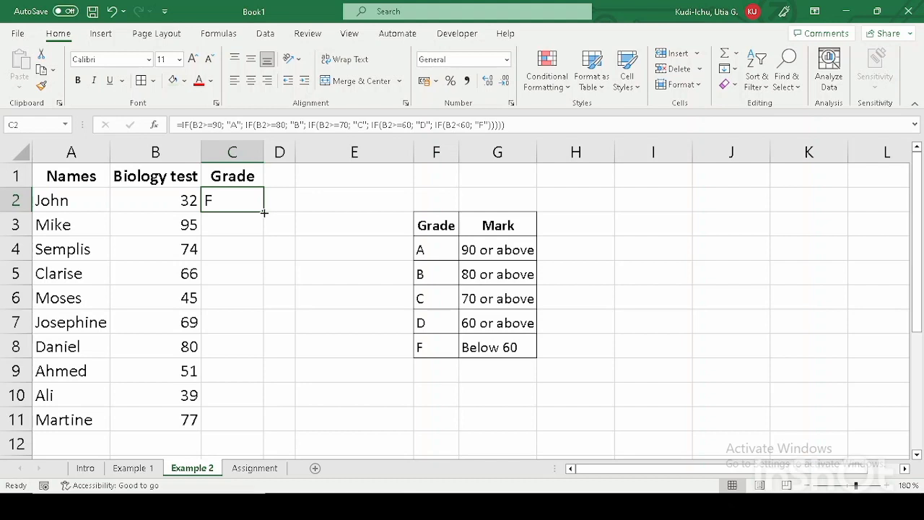
{"action": "left_click_drag", "start_coordinate": [265, 212], "coordinate": [271, 423]}
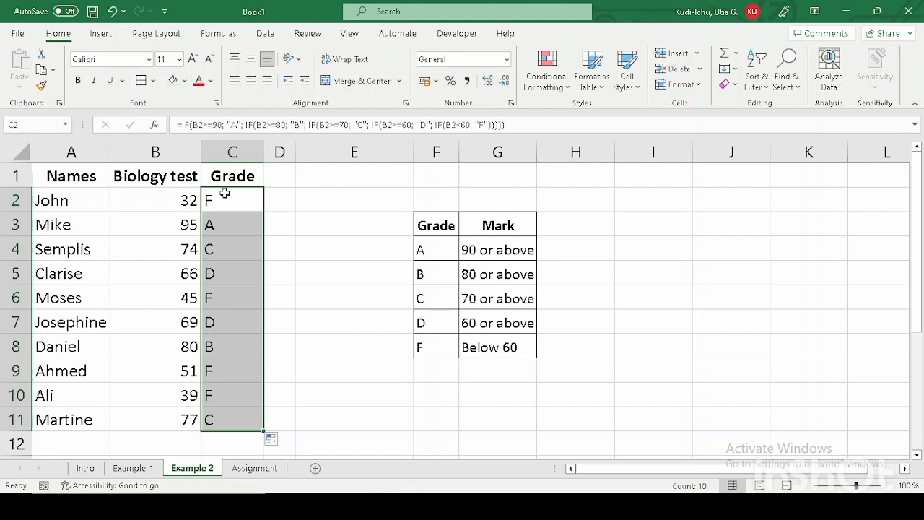
{"action": "left_click", "coordinate": [291, 253]}
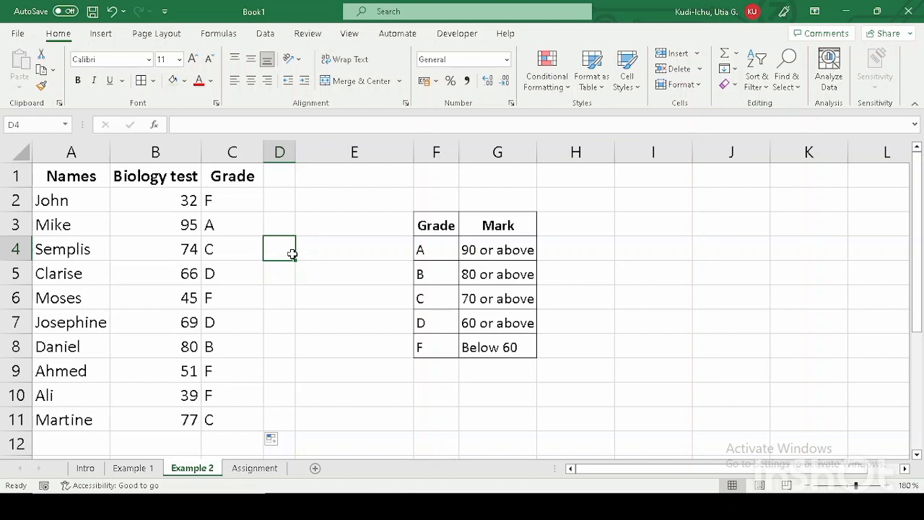
On the Assignment sheet, examine the Quantity column and the criteria for the In stock and Out of stock statuses
{"action": "left_click", "coordinate": [259, 470]}
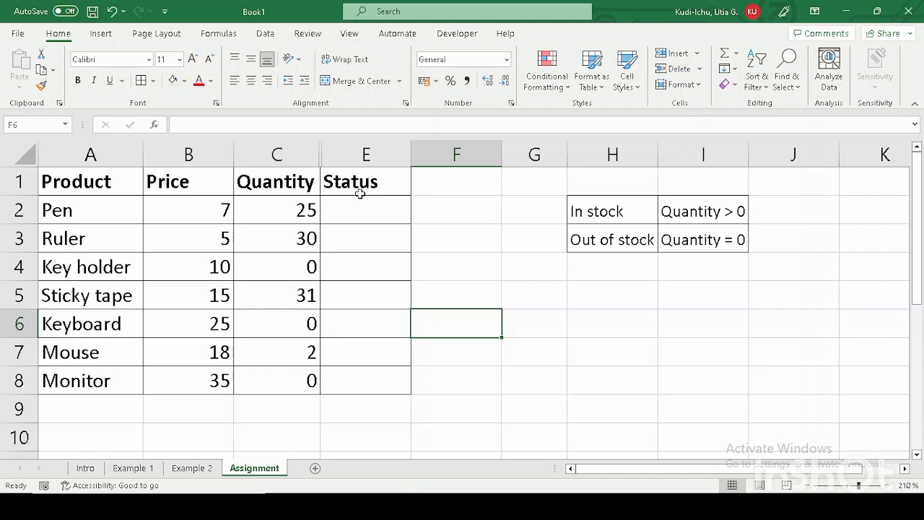
{"action": "left_click", "coordinate": [483, 270]}
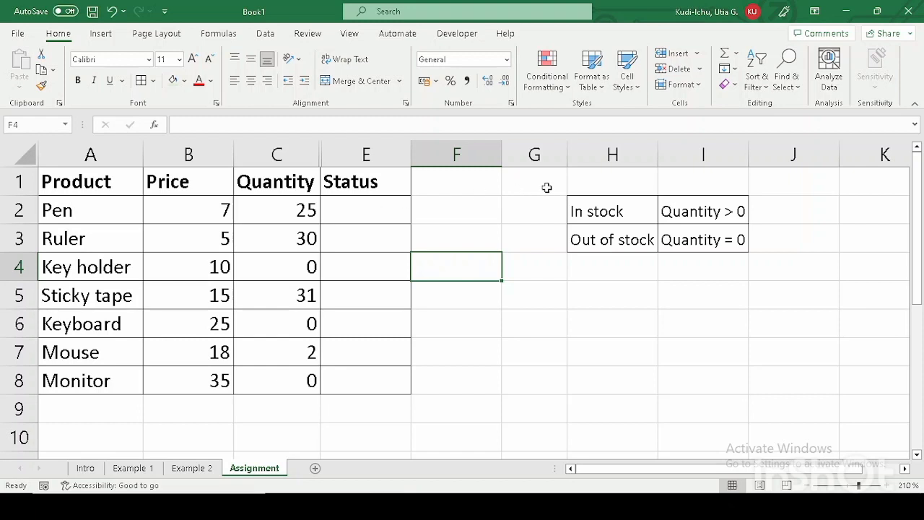
{"action": "left_click_drag", "start_coordinate": [272, 185], "coordinate": [286, 377]}
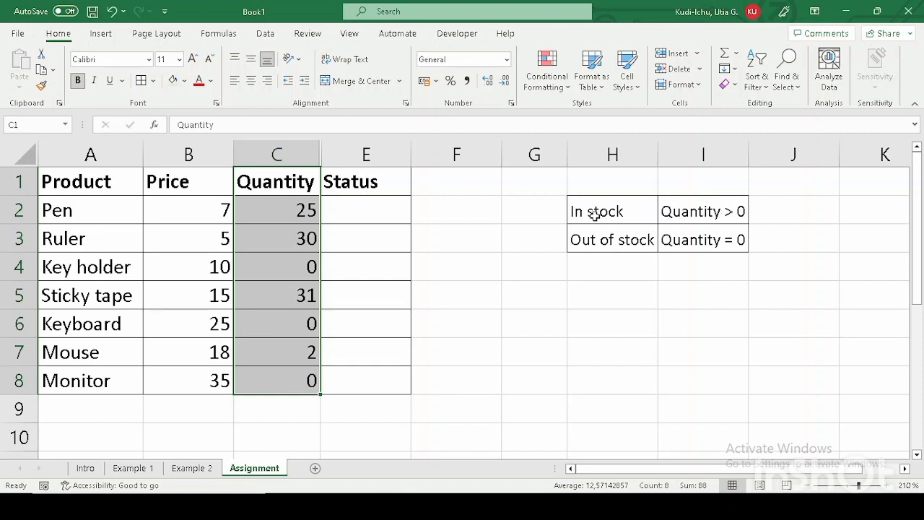
{"action": "left_click", "coordinate": [617, 243]}
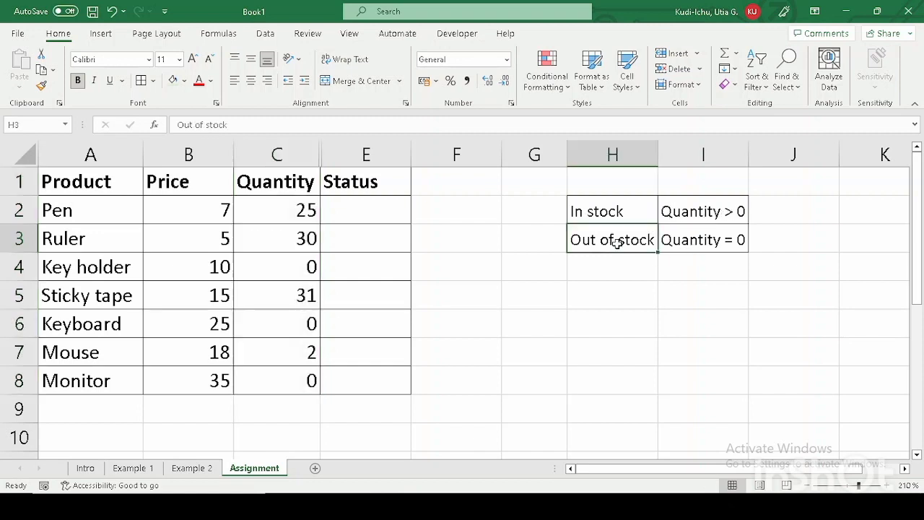
{"action": "left_click_drag", "start_coordinate": [618, 243], "coordinate": [703, 241]}
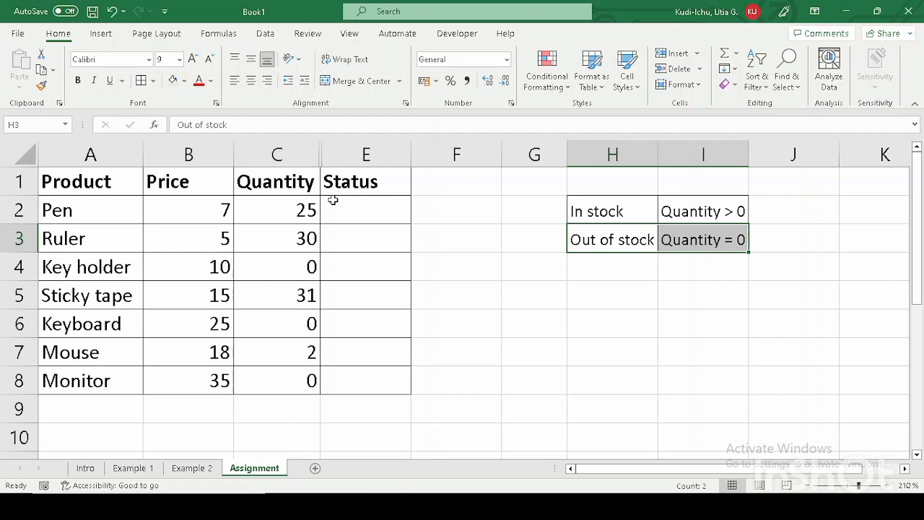